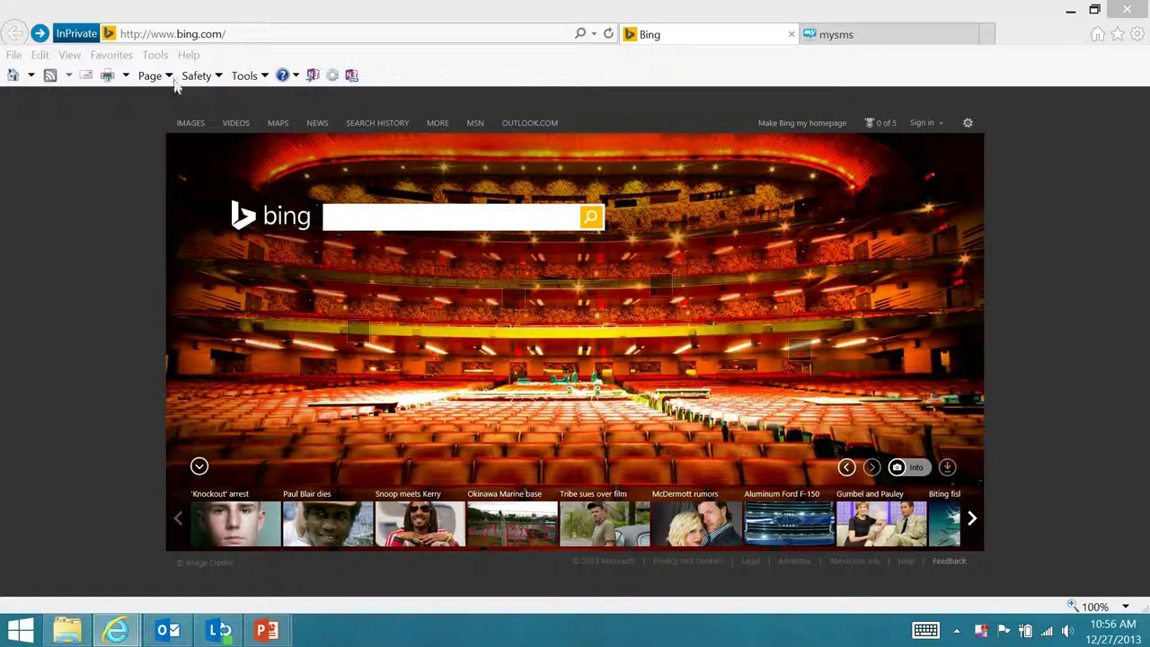
# Go to login.microsoftonline.com and submit the organizational account e-mail, correcting its domain to .com
pyautogui.click(176, 34)
pyautogui.write('login')
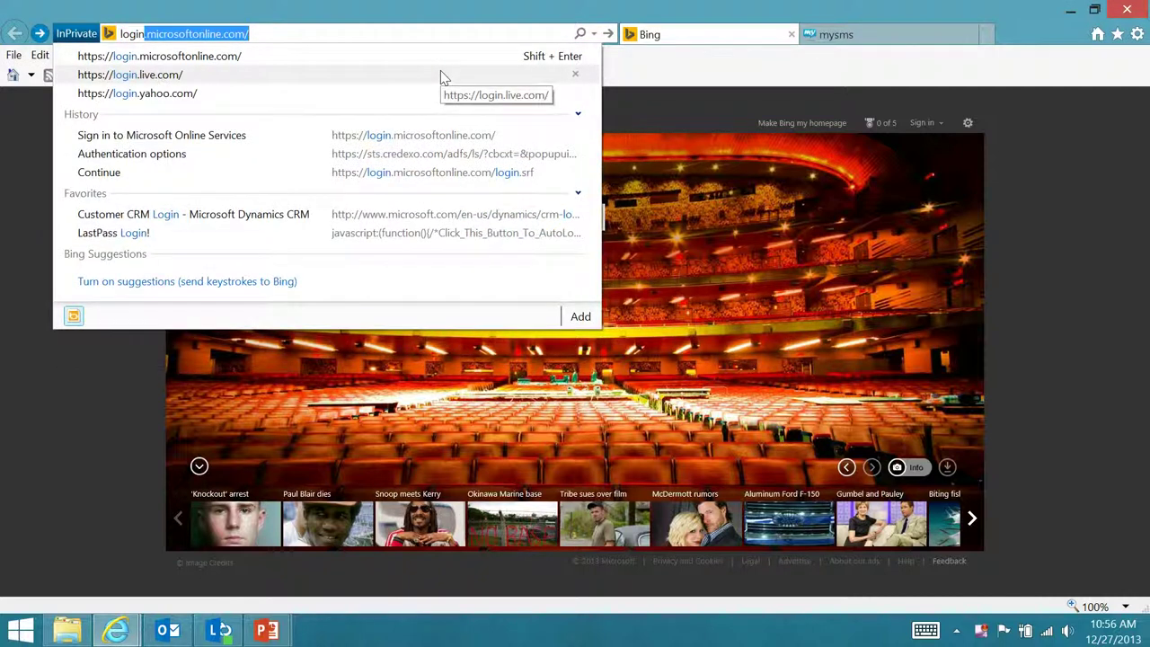
pyautogui.press('Return')
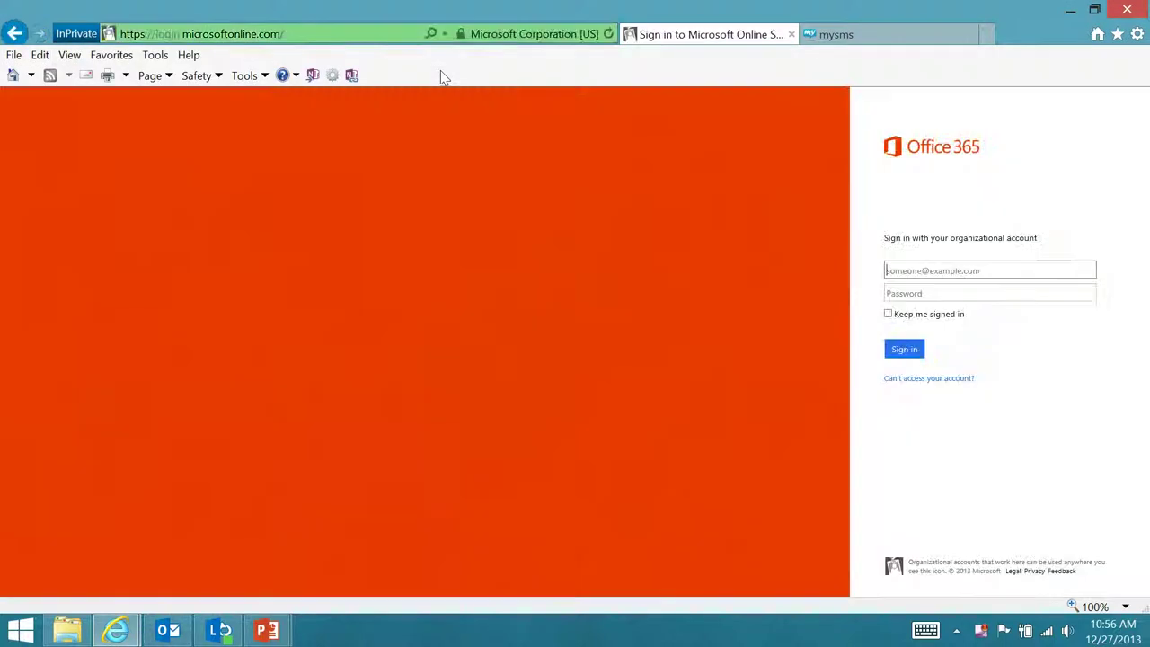
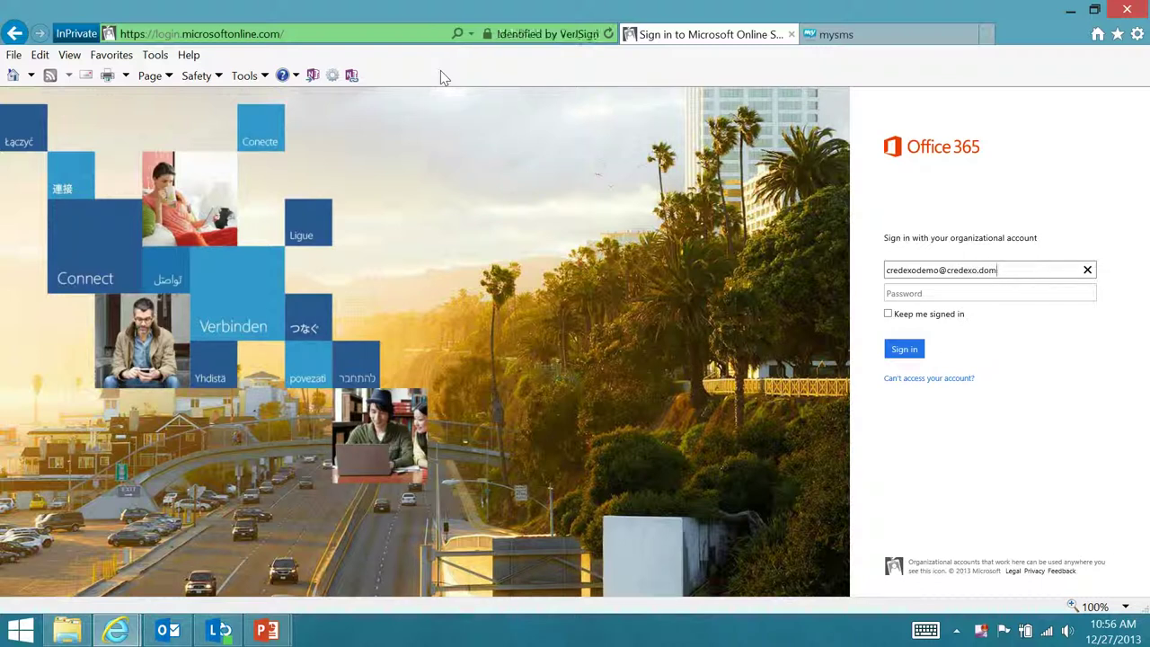
pyautogui.press('Tab')
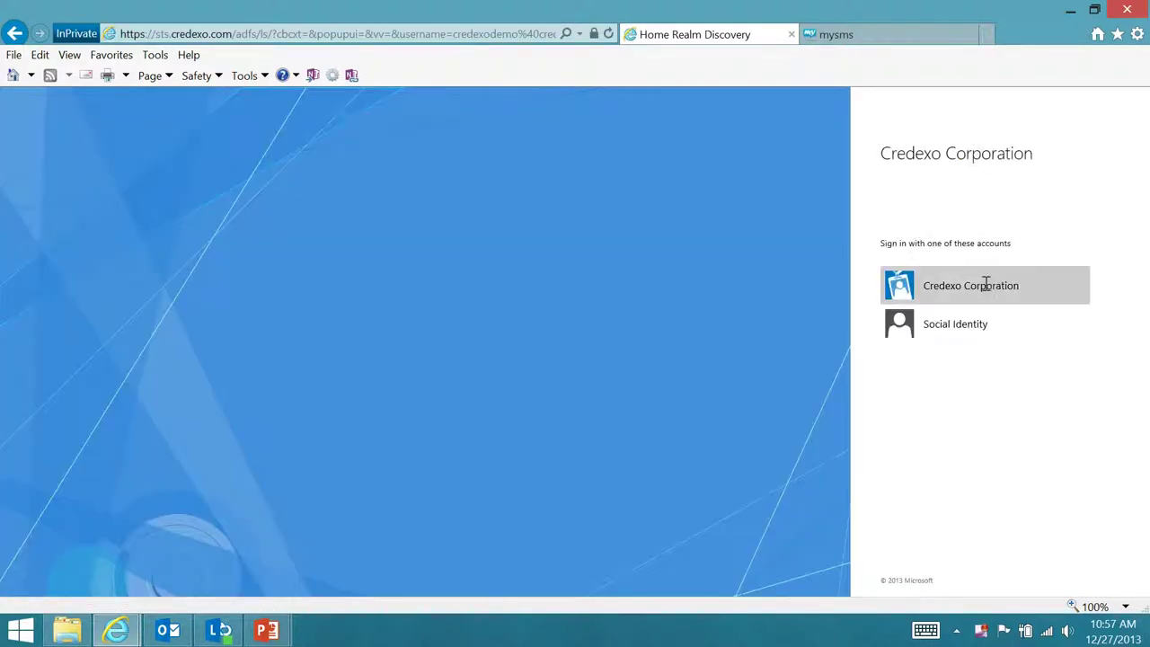
# Sign in with the Credexo Corporation account using the corporate password
pyautogui.click(982, 284)
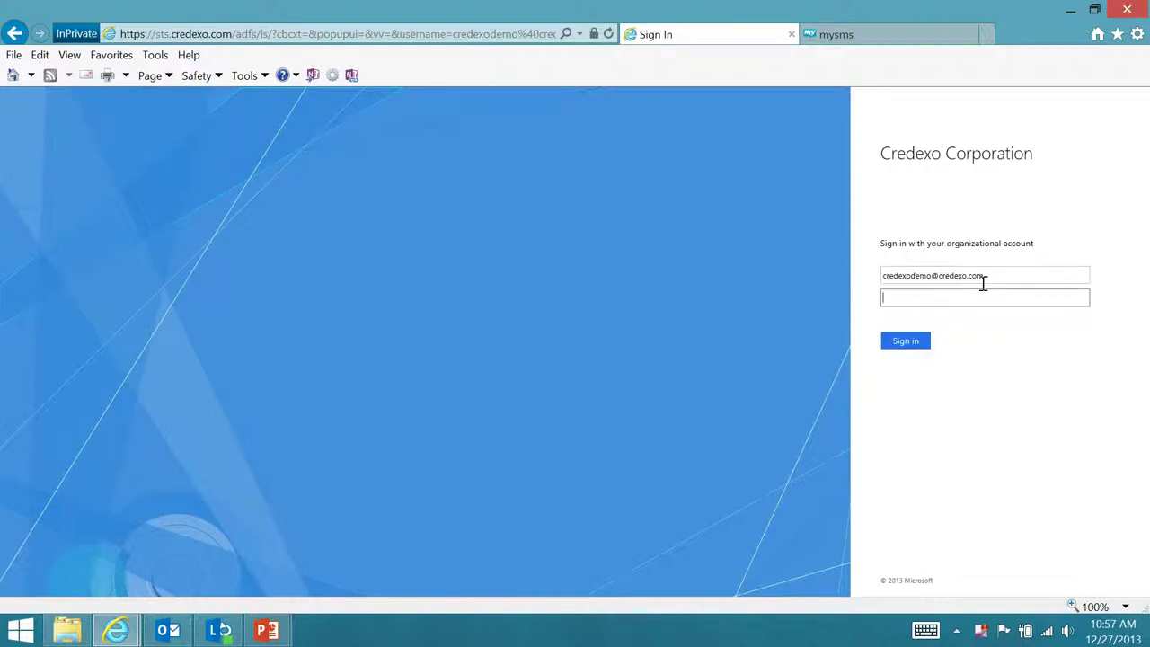
pyautogui.write('•••••••')
pyautogui.press('Return')
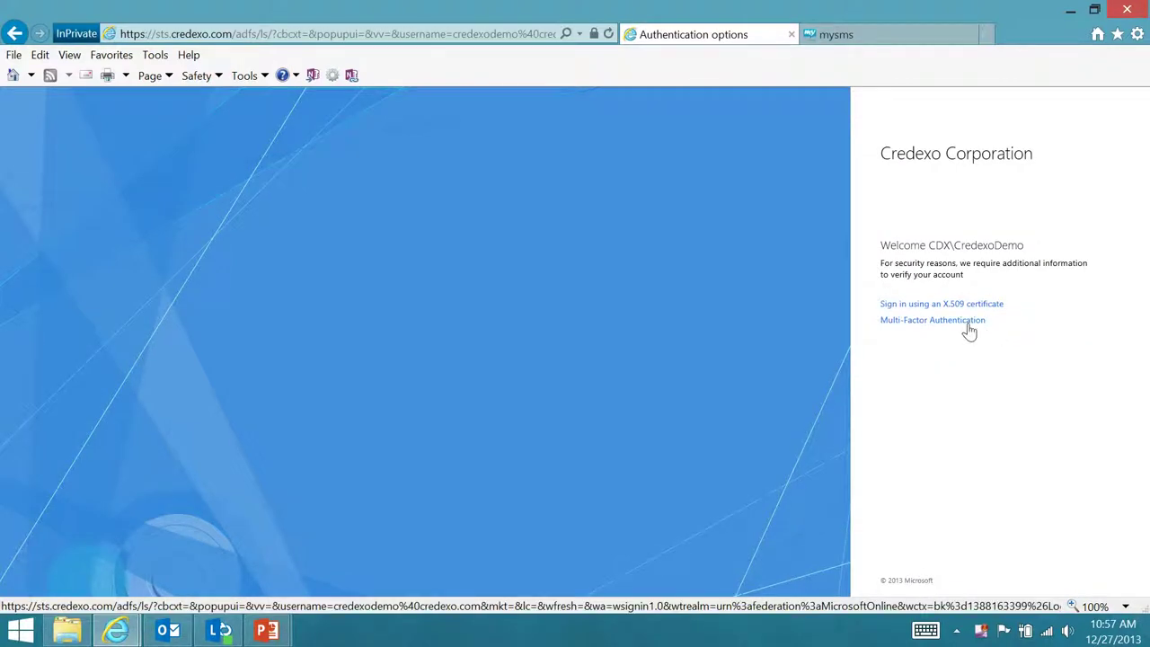
# Choose Multi-Factor Authentication with the Text Message method and request the passcode text
pyautogui.click(968, 330)
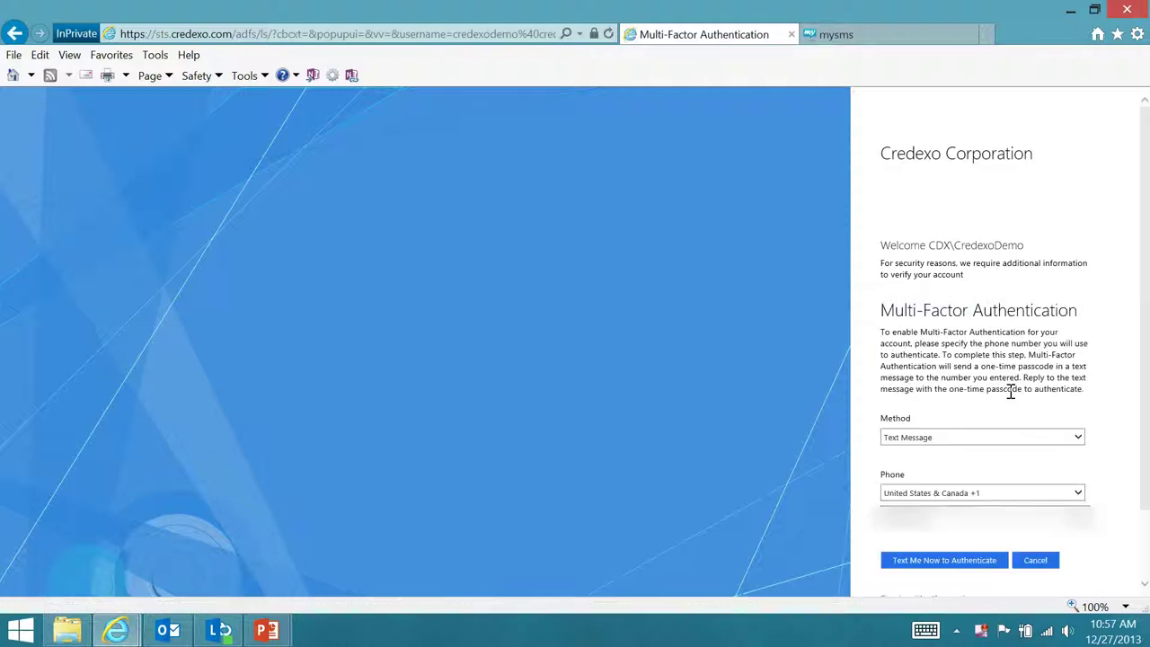
pyautogui.click(988, 440)
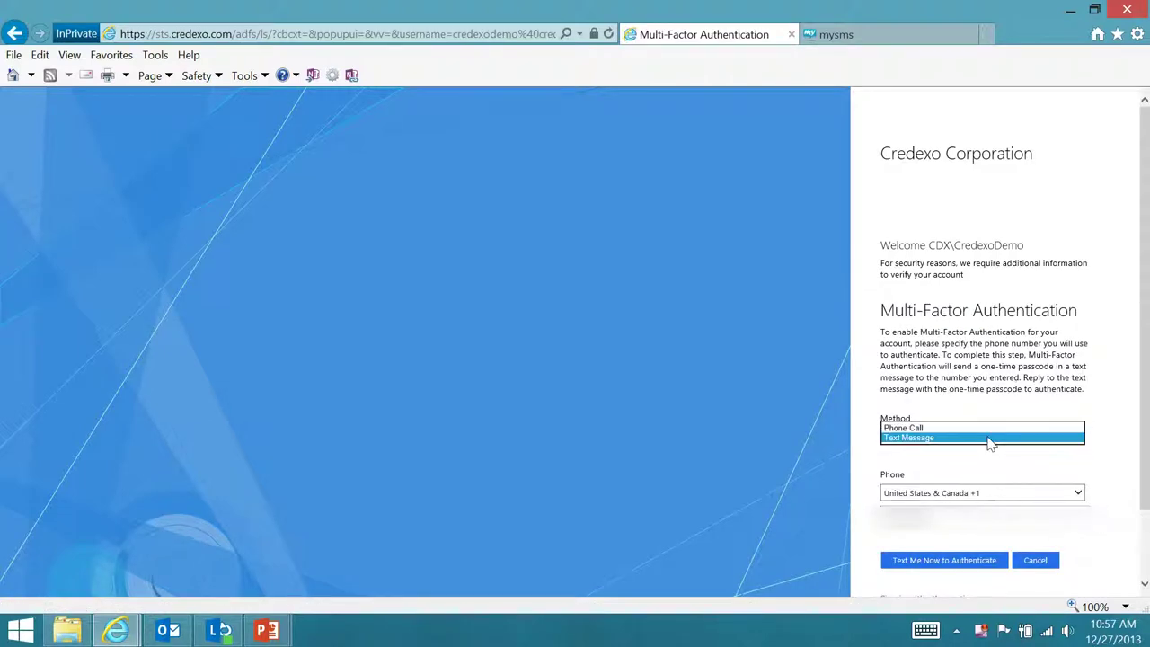
pyautogui.click(988, 438)
pyautogui.click(988, 432)
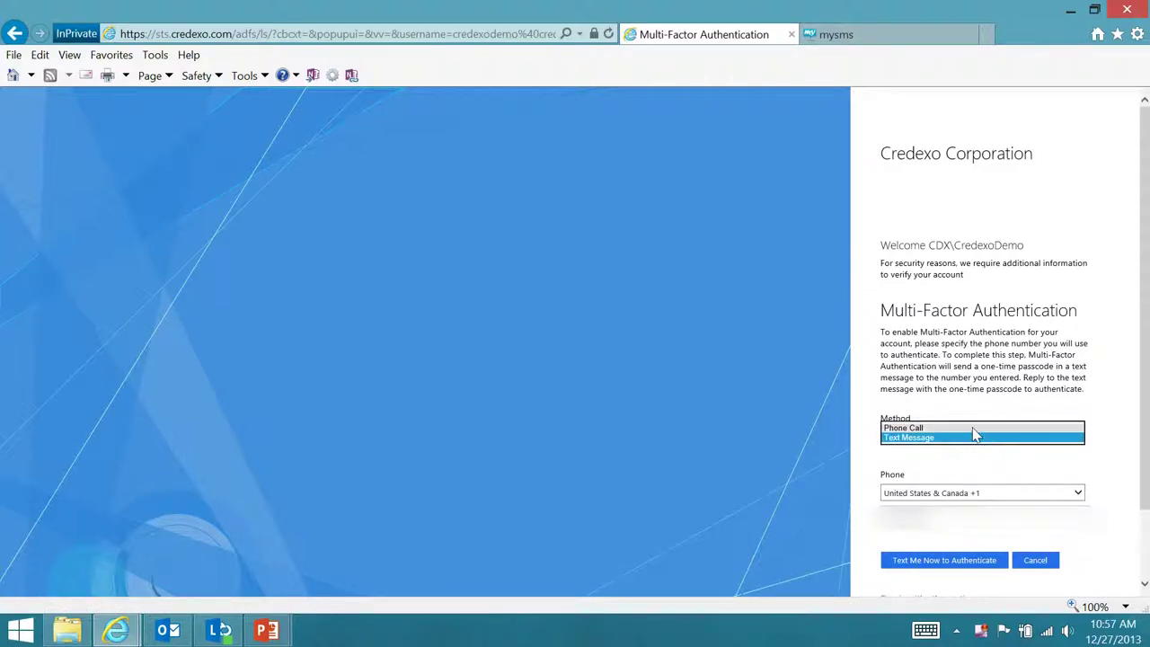
pyautogui.click(986, 476)
pyautogui.scroll(-1, 983, 500)
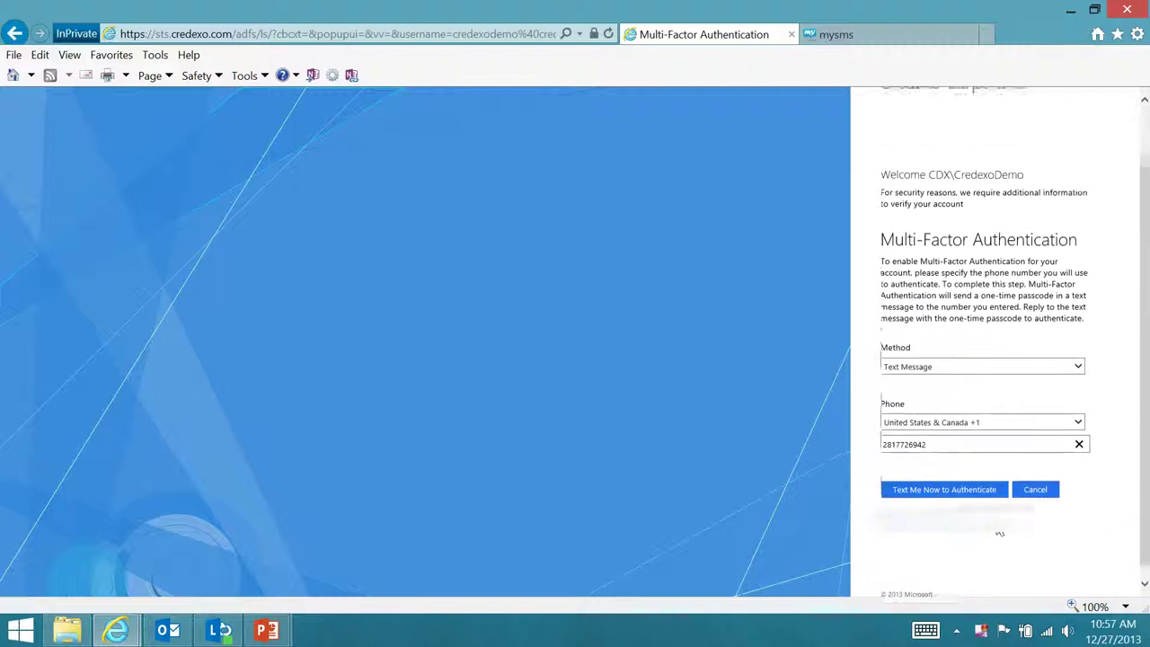
pyautogui.click(963, 491)
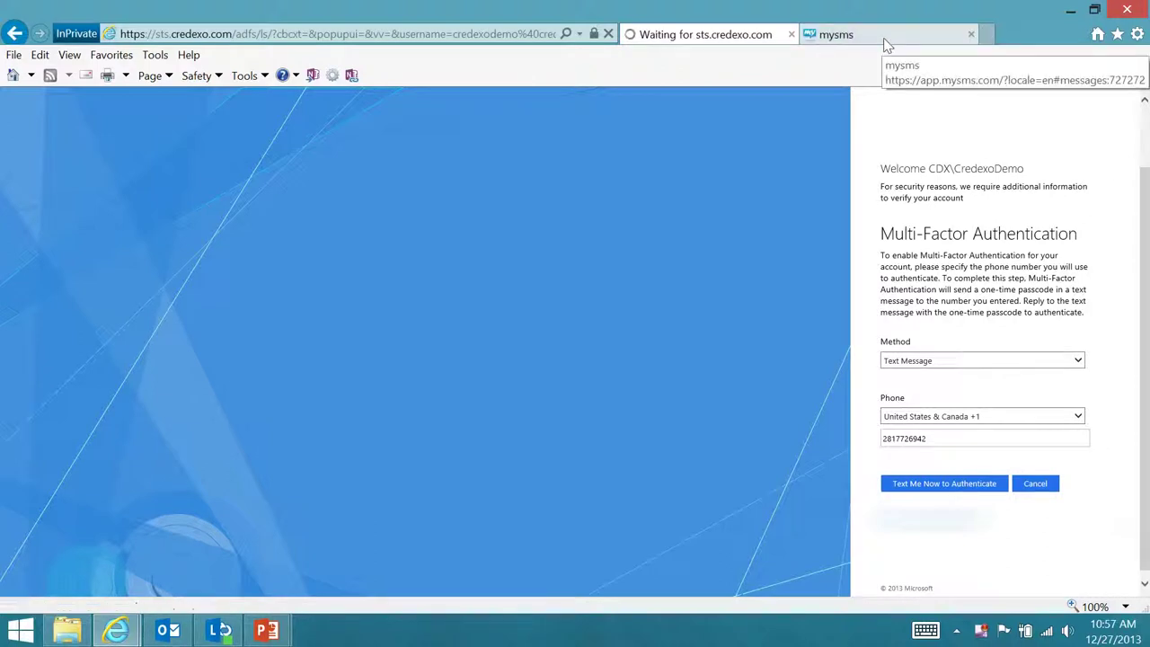
pyautogui.click(885, 41)
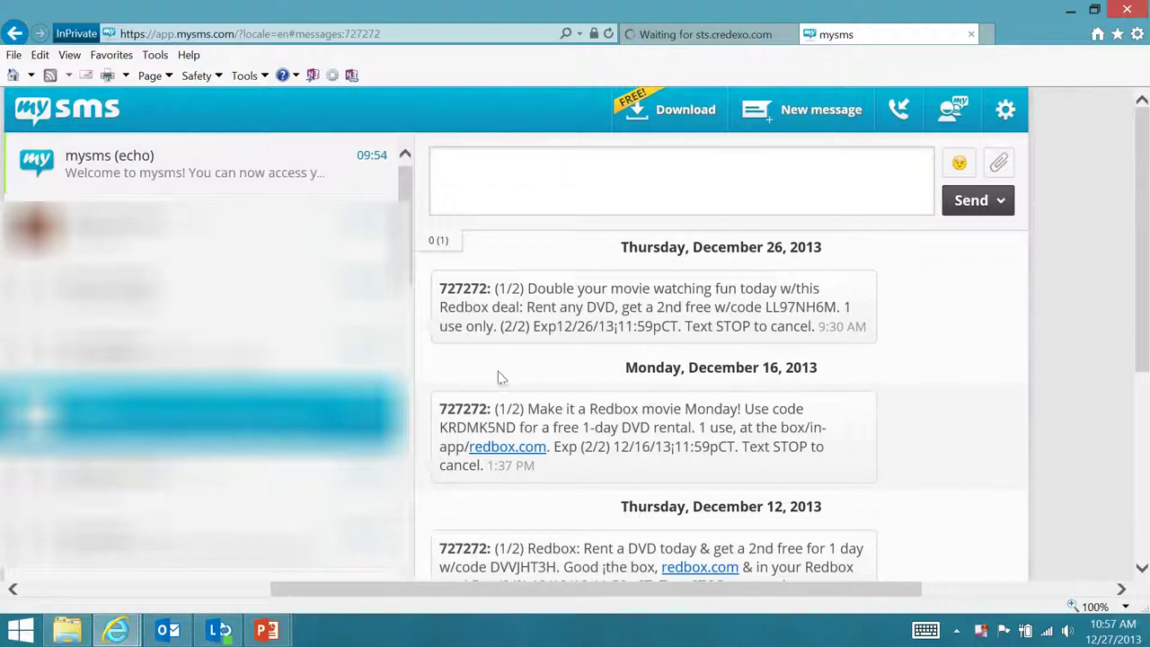
# Reply to the verification message in mysms with the texted passcode, then go back to the authentication page
pyautogui.click(245, 164)
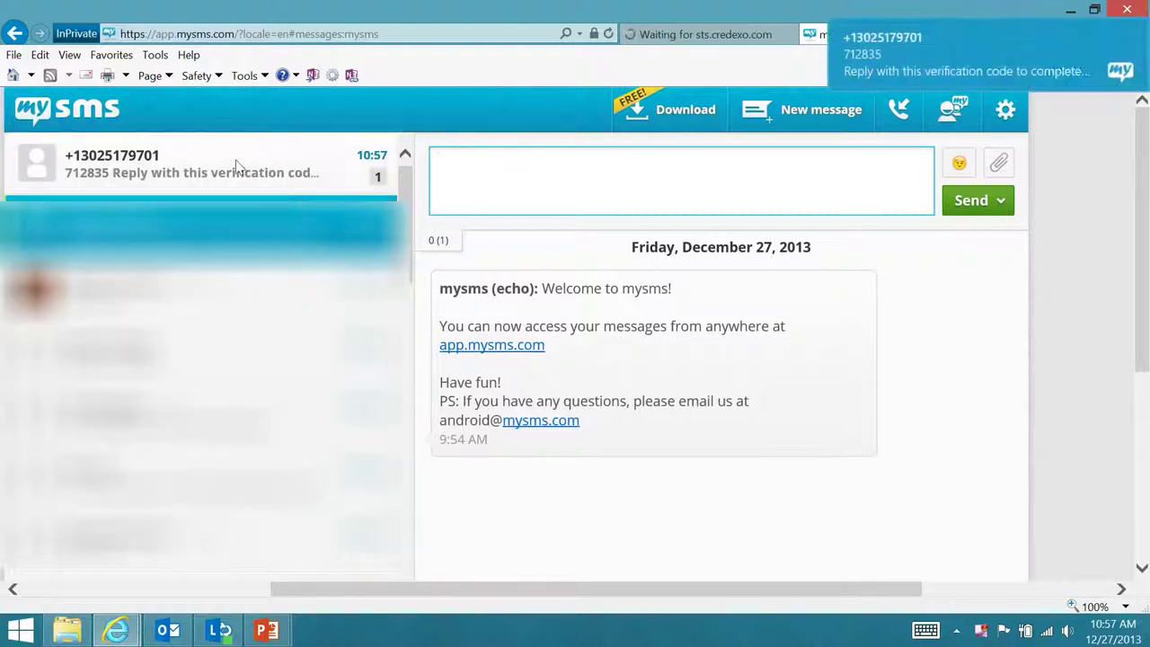
pyautogui.click(237, 164)
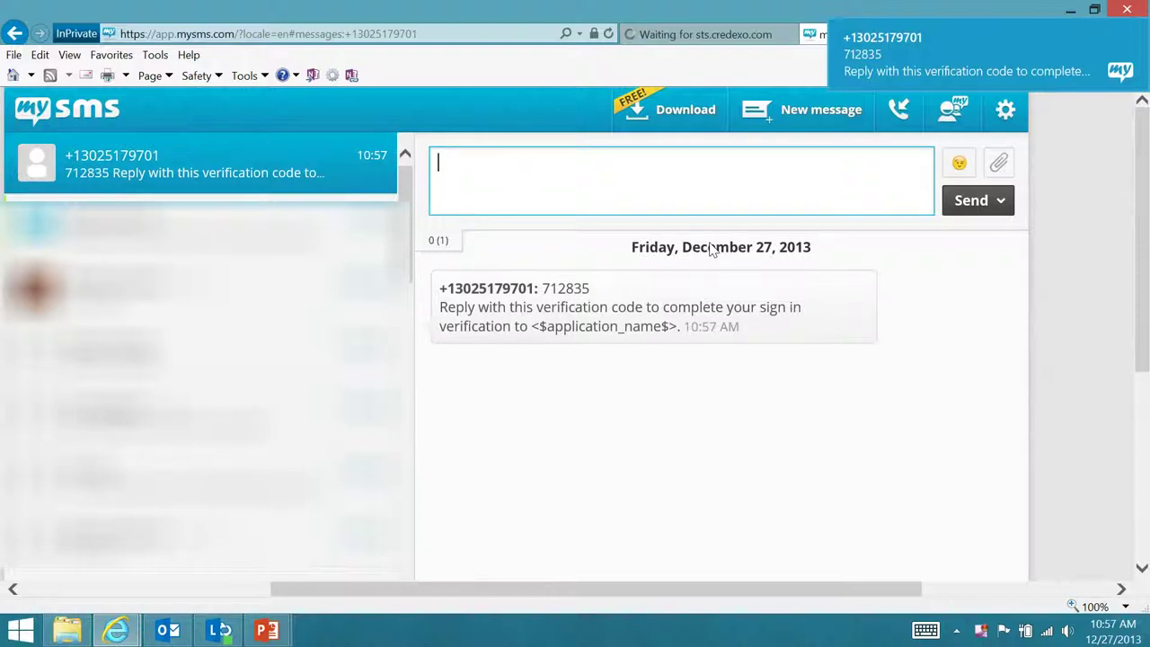
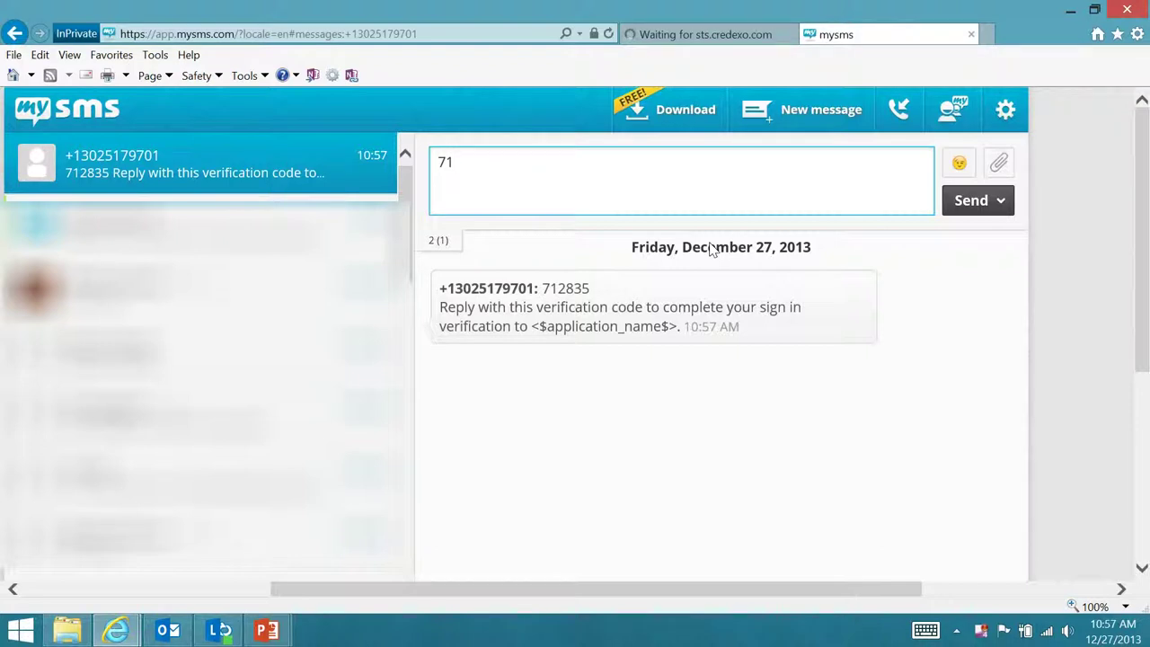
pyautogui.click(984, 201)
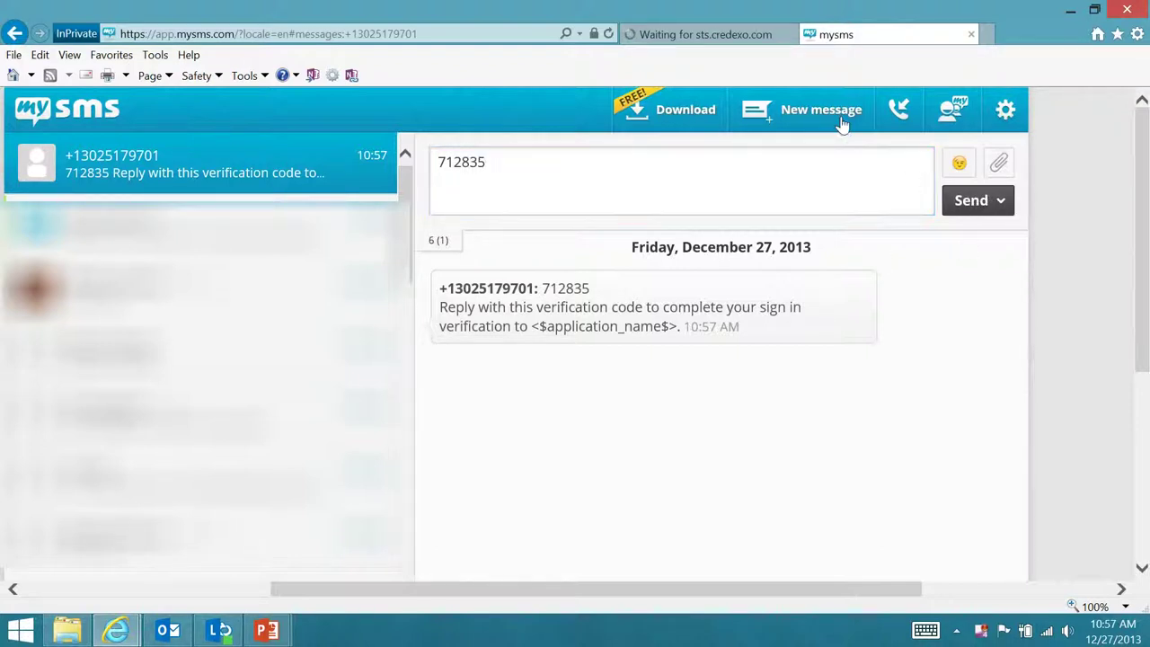
pyautogui.click(729, 38)
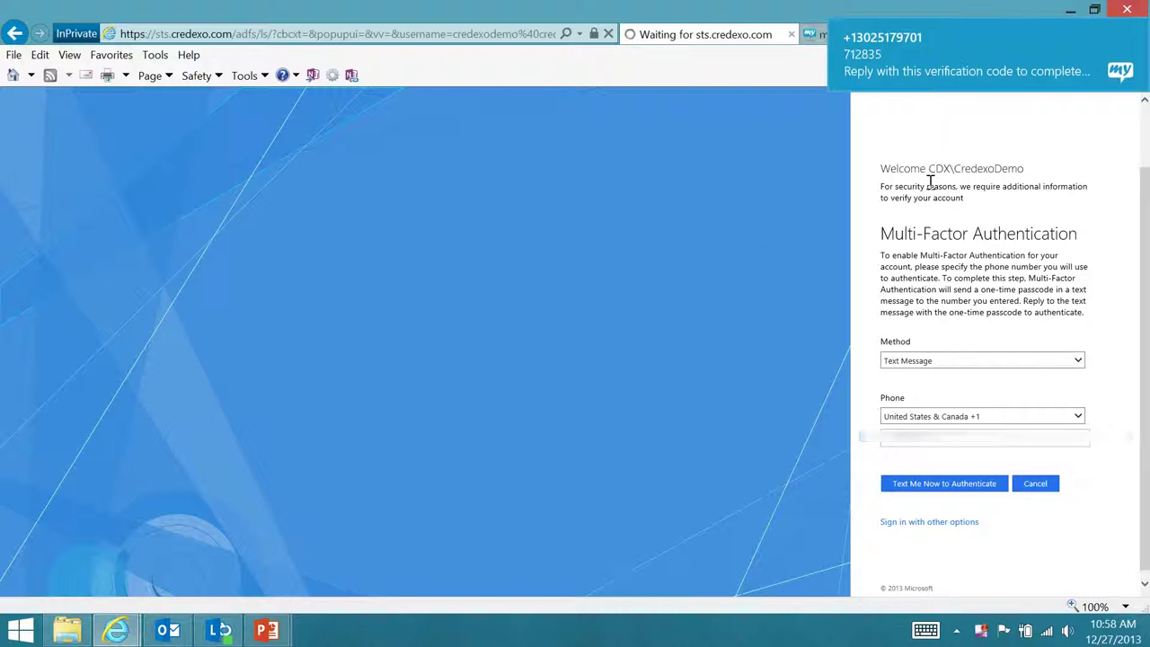
pyautogui.click(816, 36)
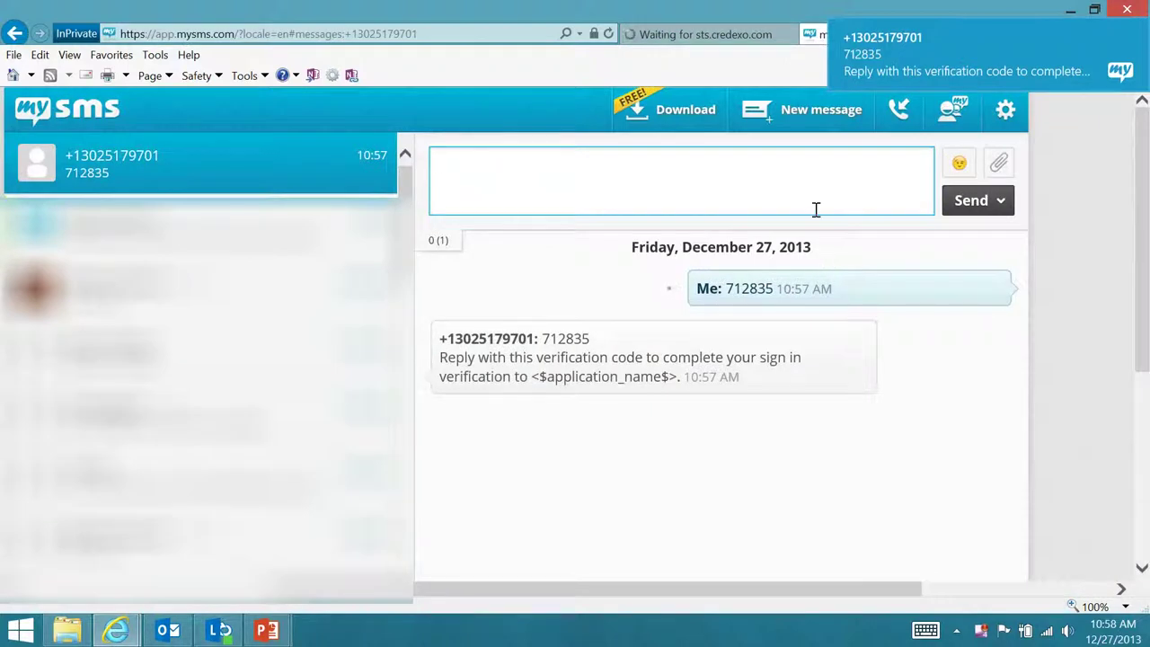
# Fill in the first security-question answer, then cancel the security-question setup
pyautogui.click(719, 34)
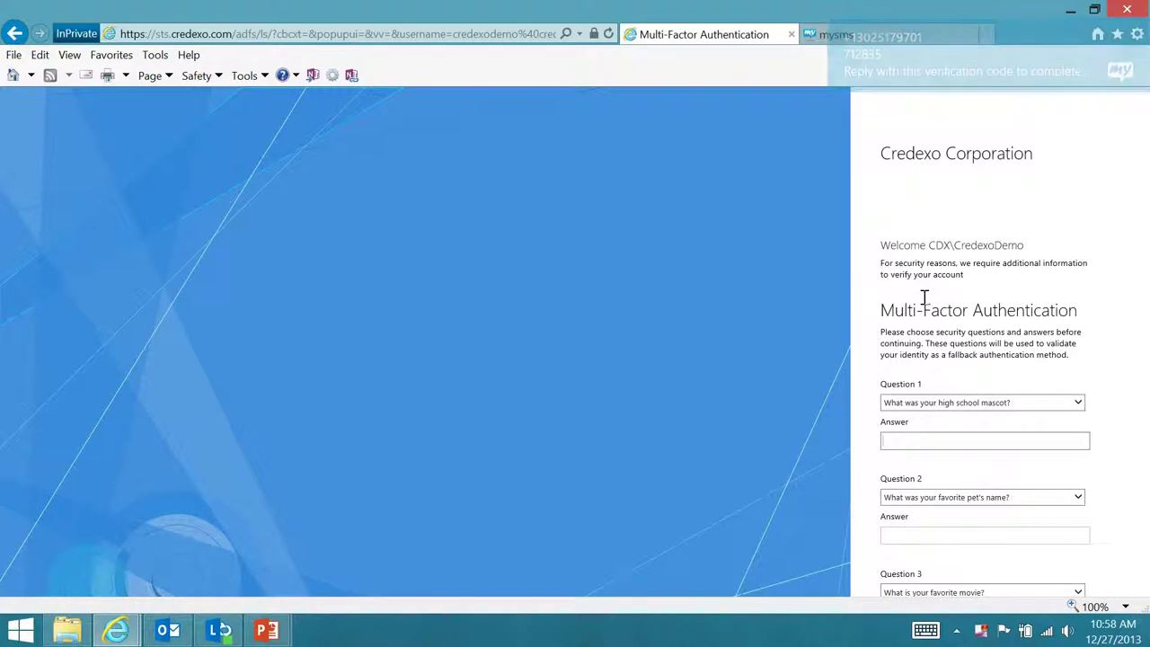
pyautogui.scroll(-1, 926, 309)
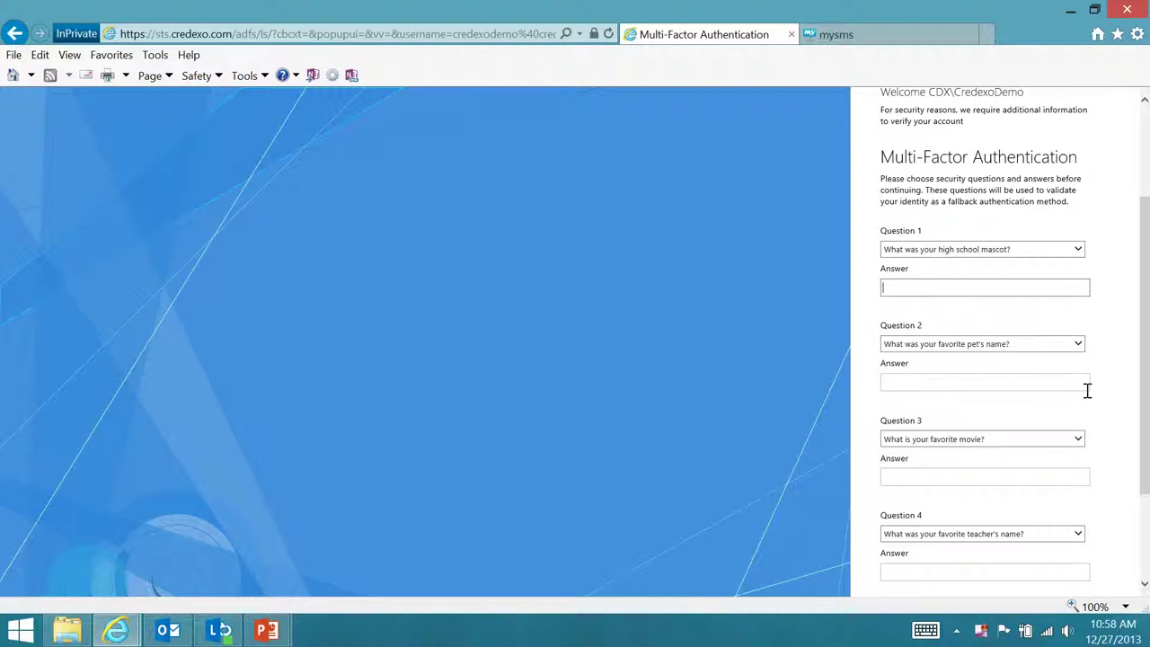
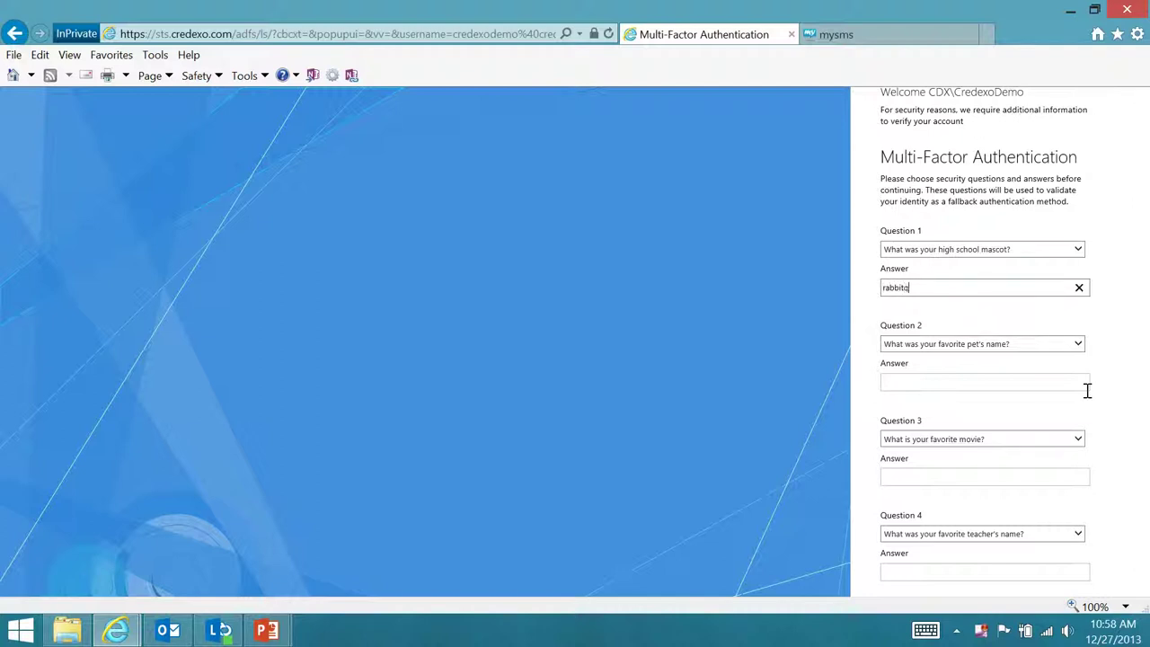
pyautogui.click(1040, 381)
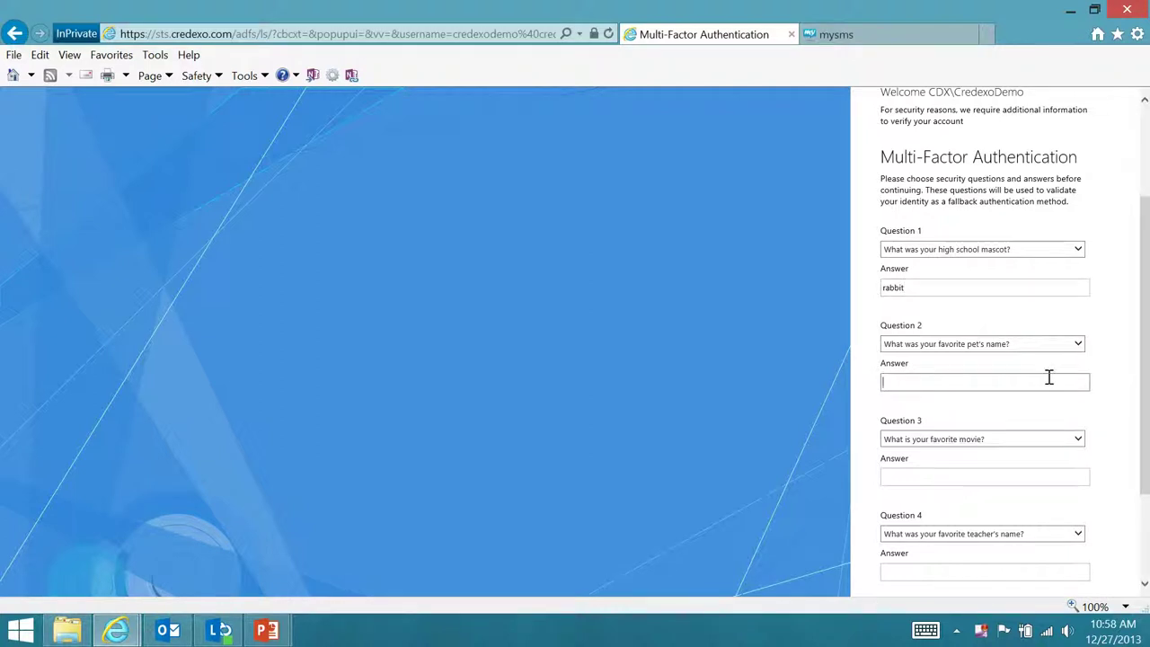
pyautogui.scroll(-3, 1047, 377)
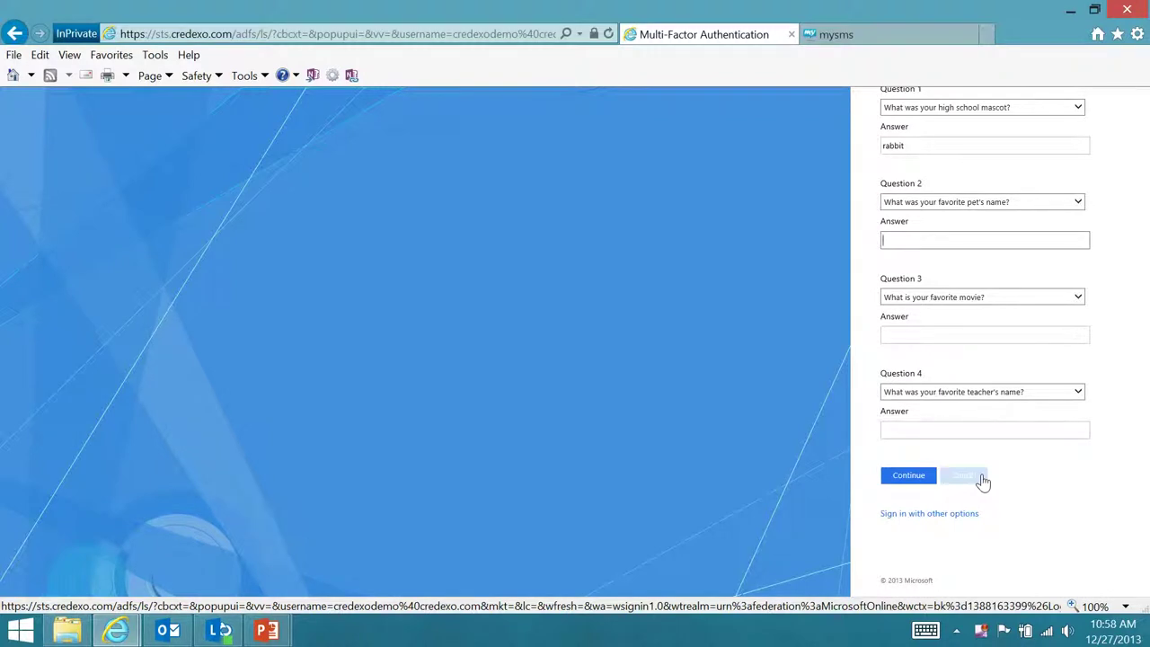
pyautogui.click(981, 482)
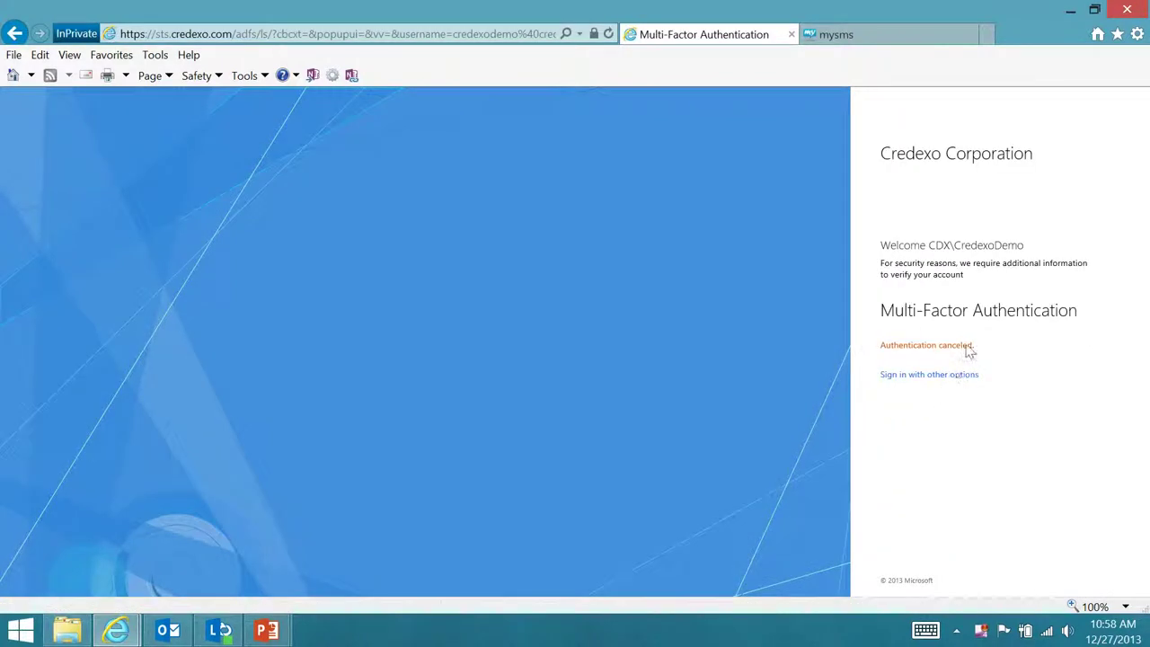
# Return to the Office 365 sign-in page, re-enter the account e-mail, and choose Multi-Factor Authentication
pyautogui.click(16, 34)
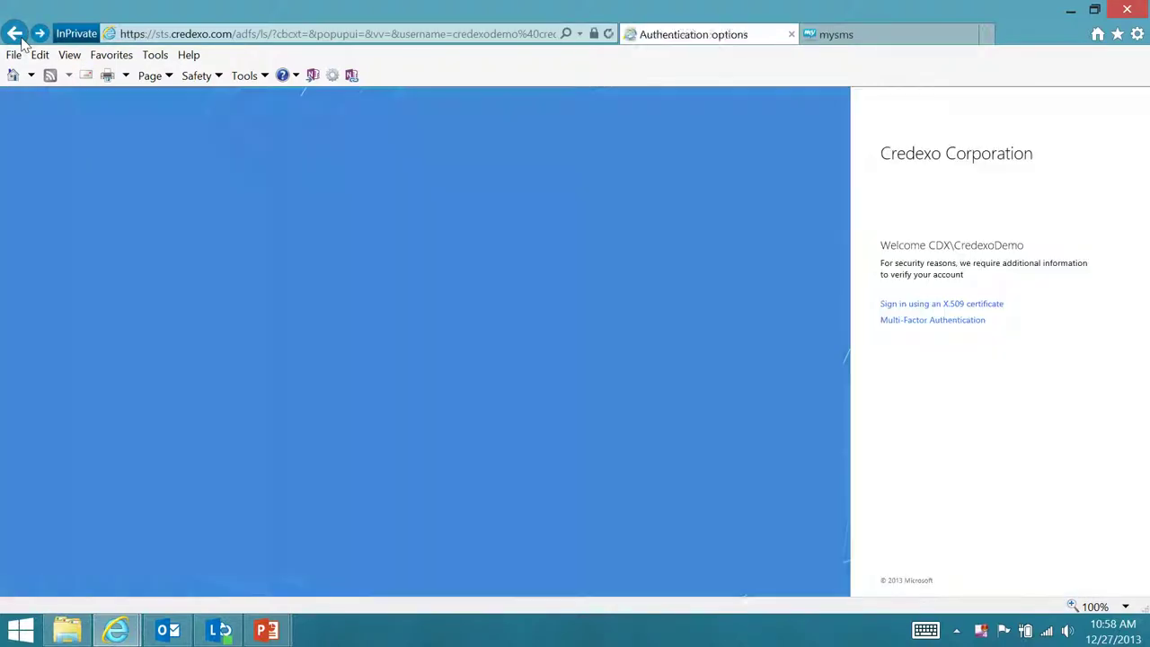
pyautogui.click(14, 33)
pyautogui.click(14, 33)
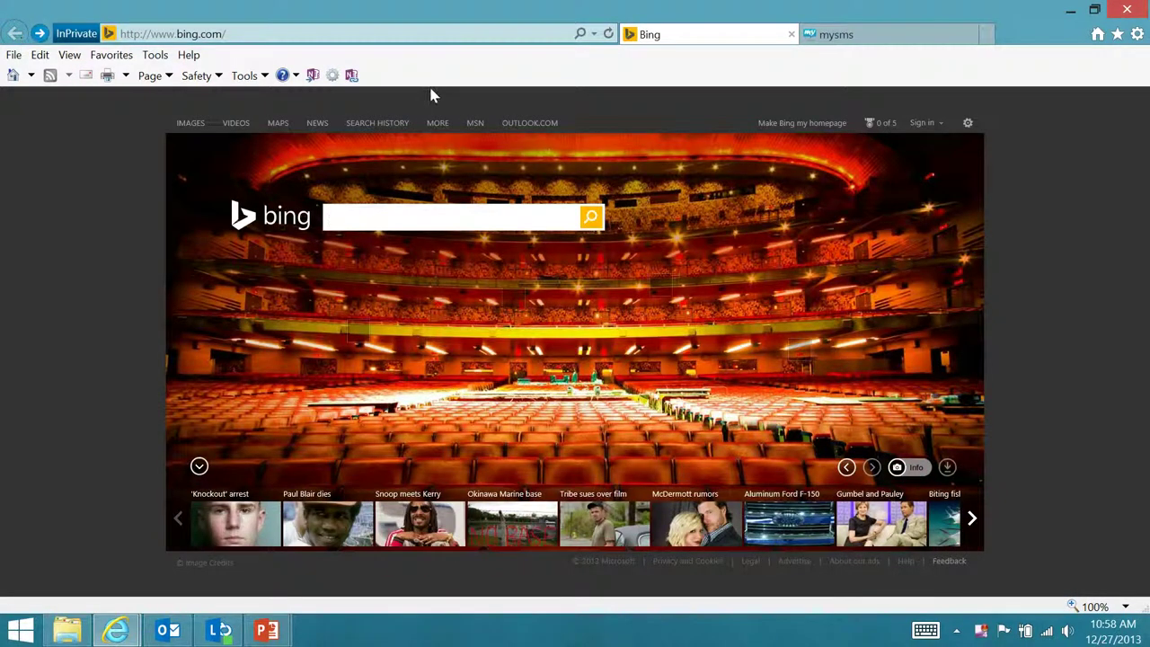
pyautogui.click(39, 33)
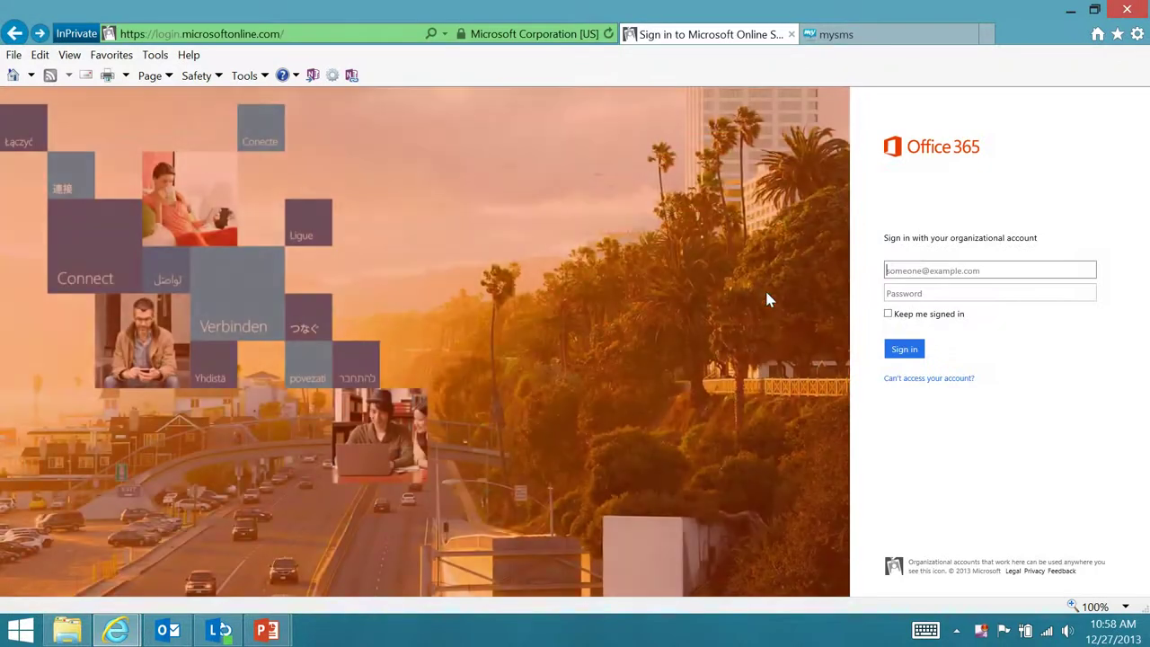
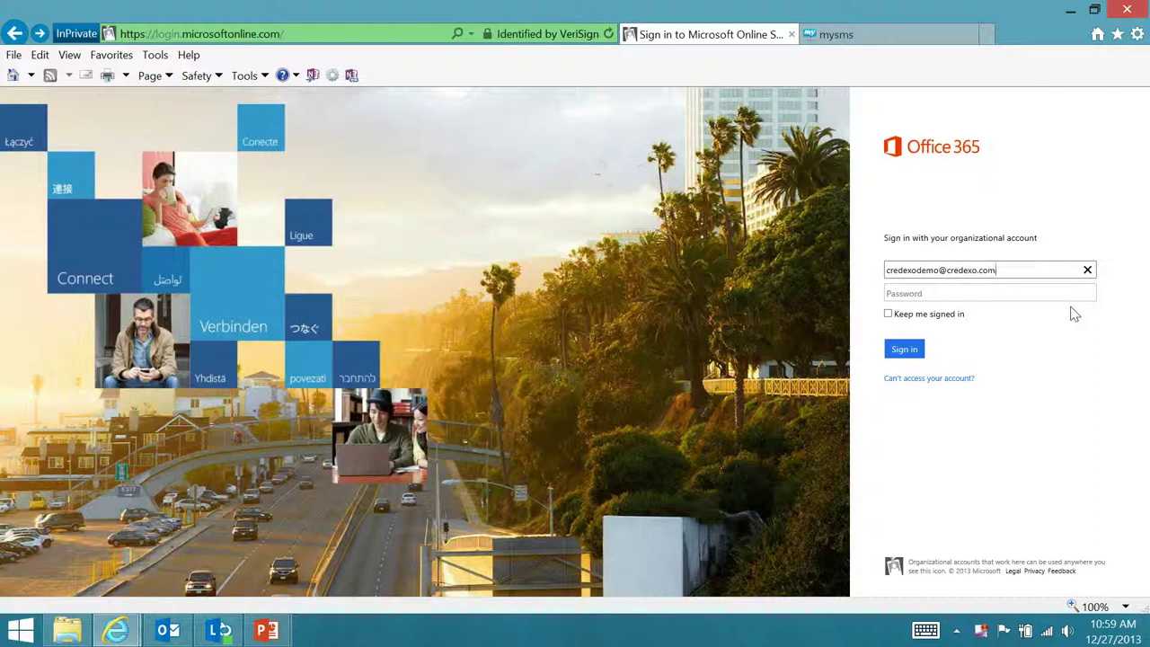
pyautogui.press('Tab')
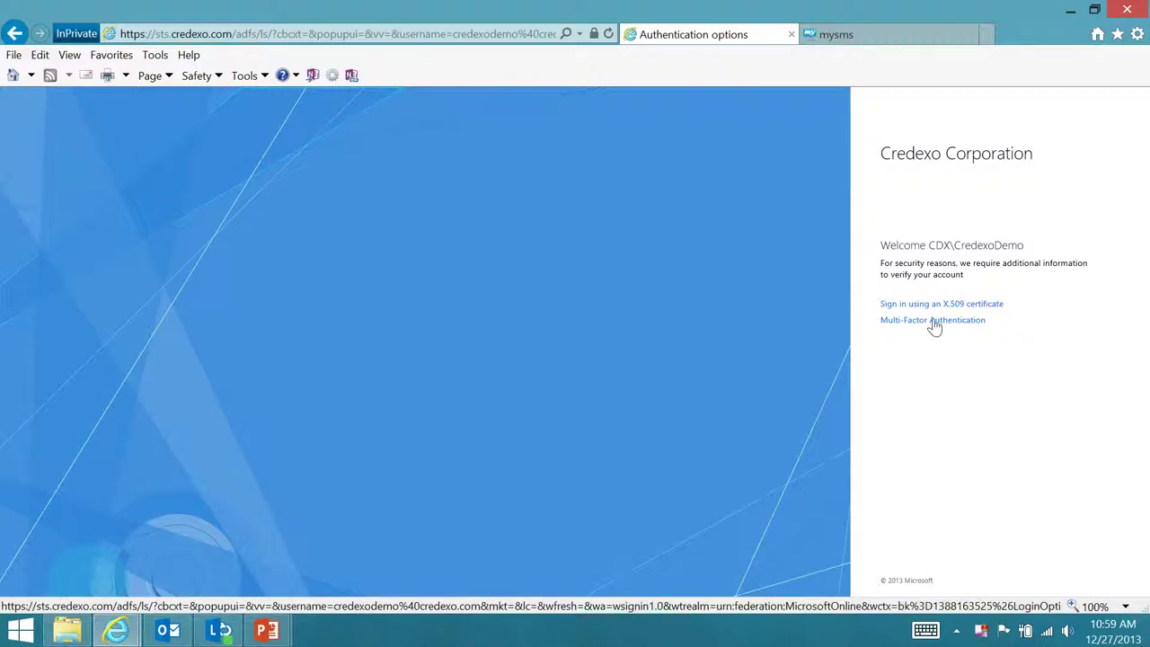
pyautogui.click(933, 321)
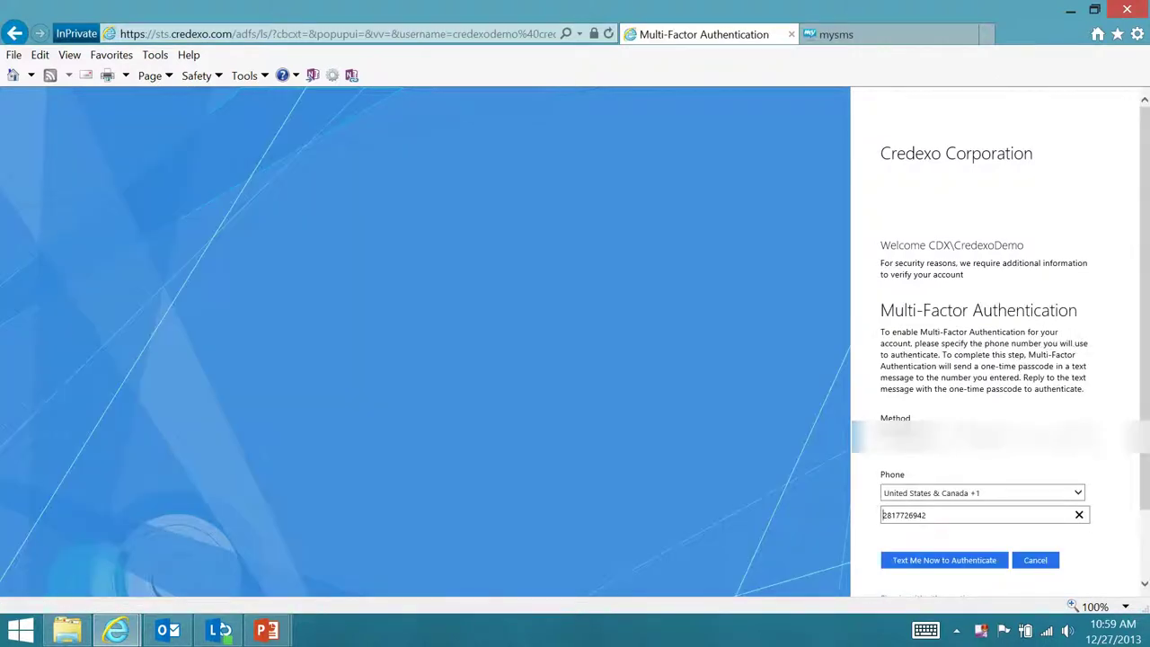
# Change the verification method to Phone Call and request the verification call
pyautogui.press('Down')
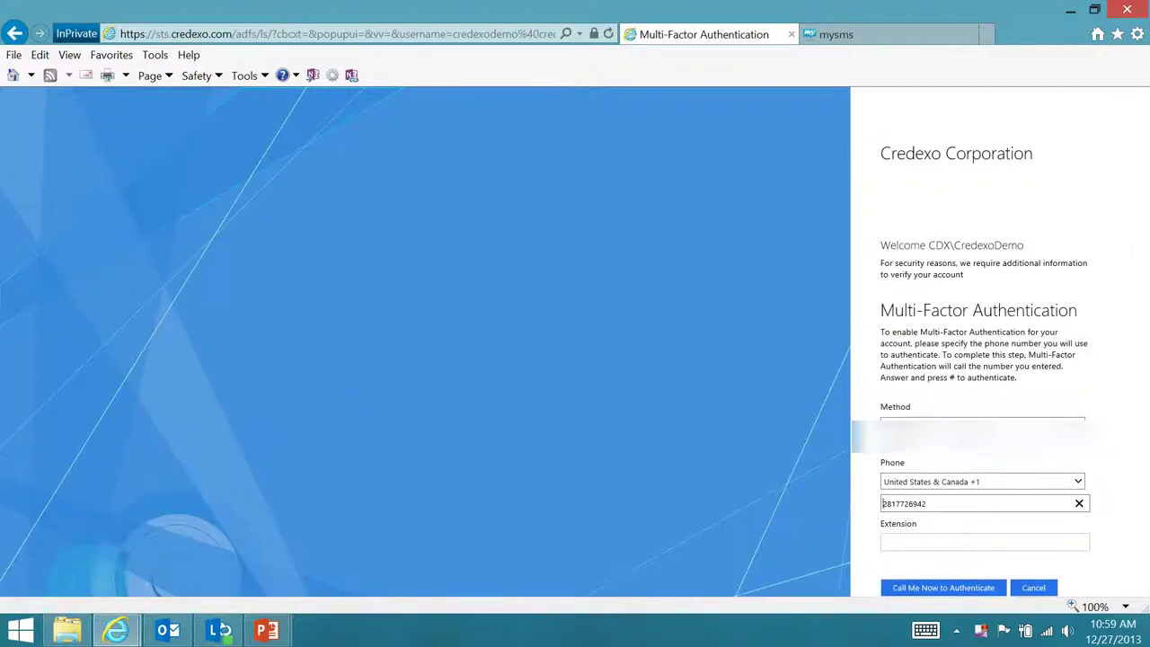
pyautogui.click(956, 511)
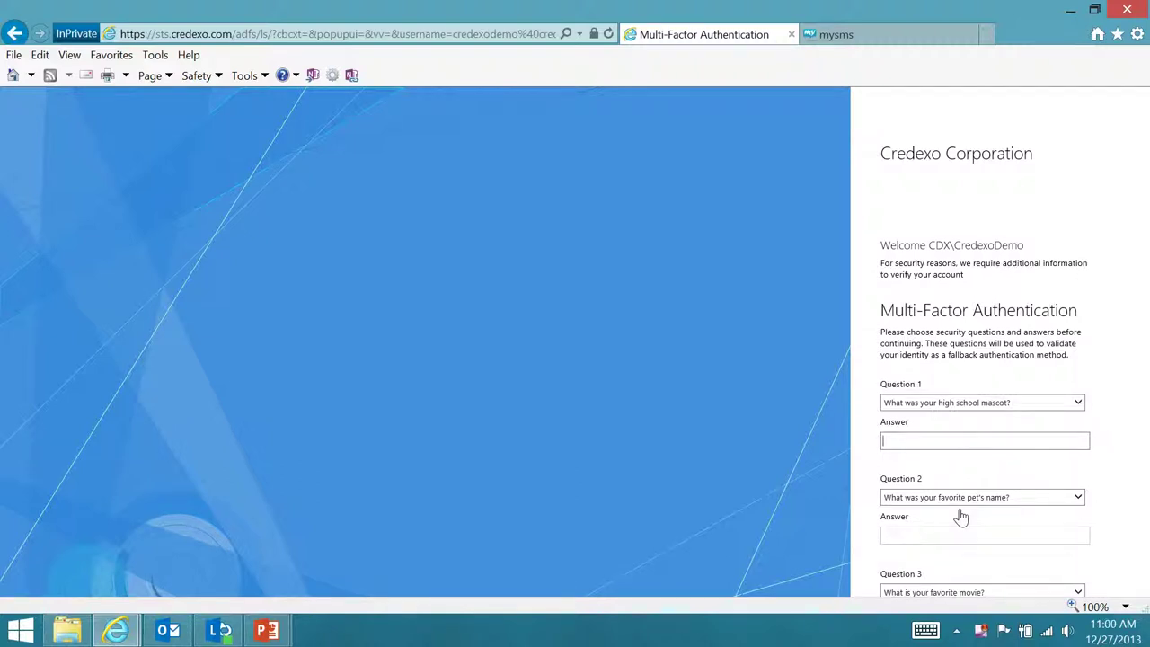
# Enter answers for the first two security questions, fixing the second answer
pyautogui.scroll(-3, 975, 472)
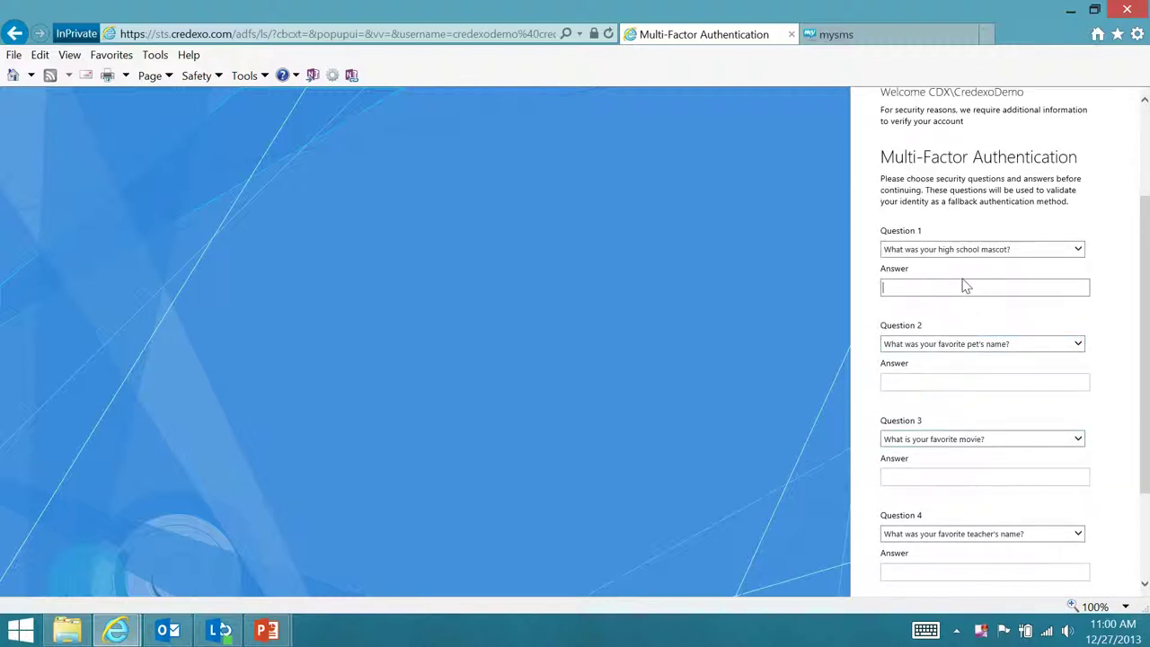
pyautogui.press('Tab')
pyautogui.press('Tab')
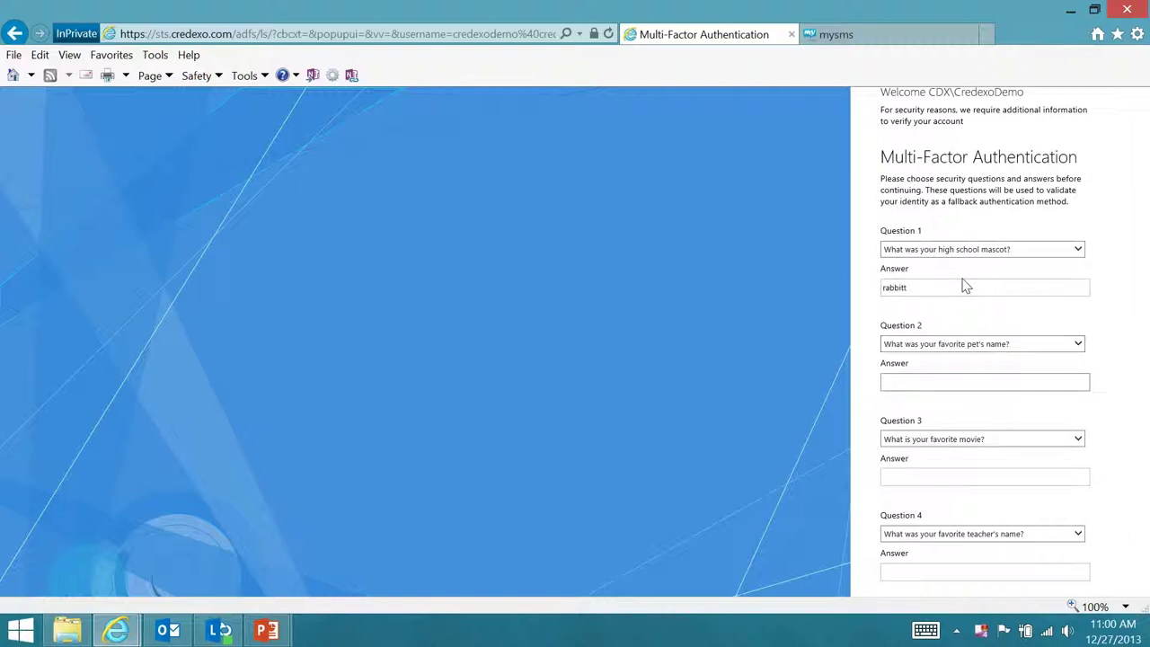
pyautogui.press('BackSpace')
pyautogui.press('Tab')
pyautogui.press('Tab')
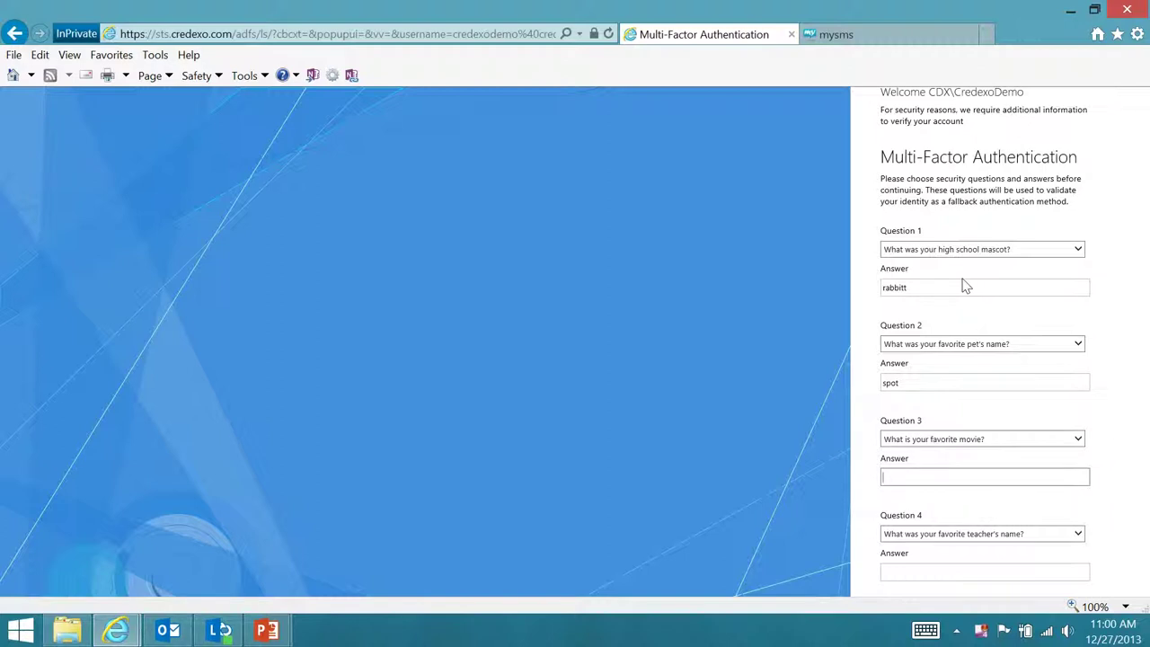
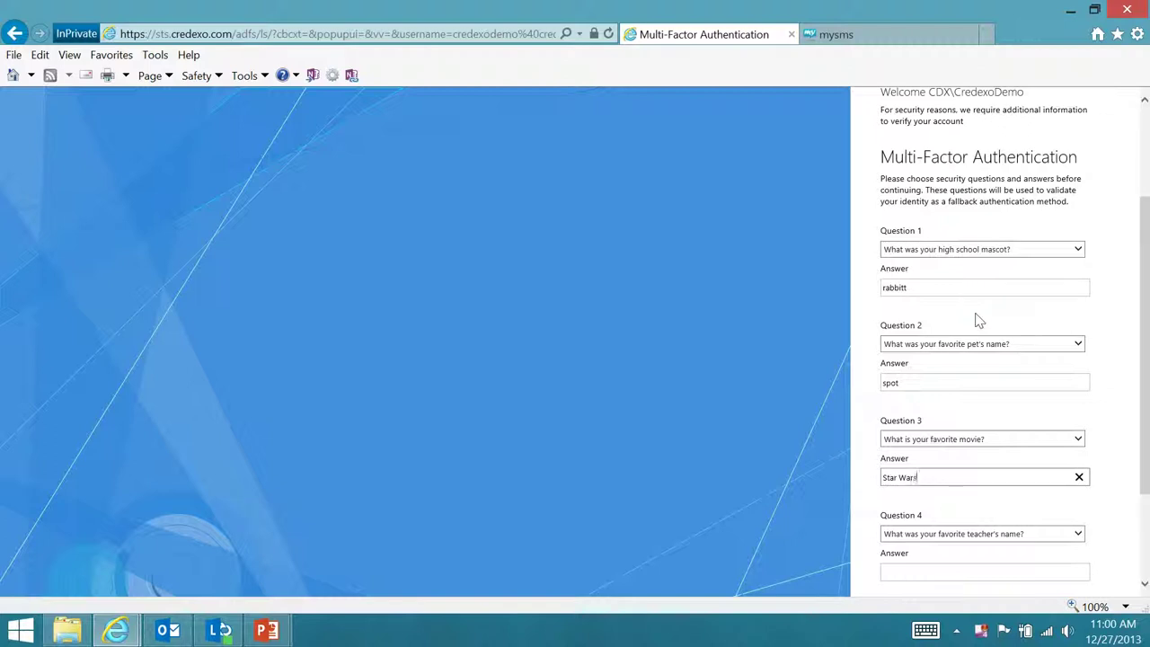
# Answer the third and fourth security questions and submit the form
pyautogui.press('Tab')
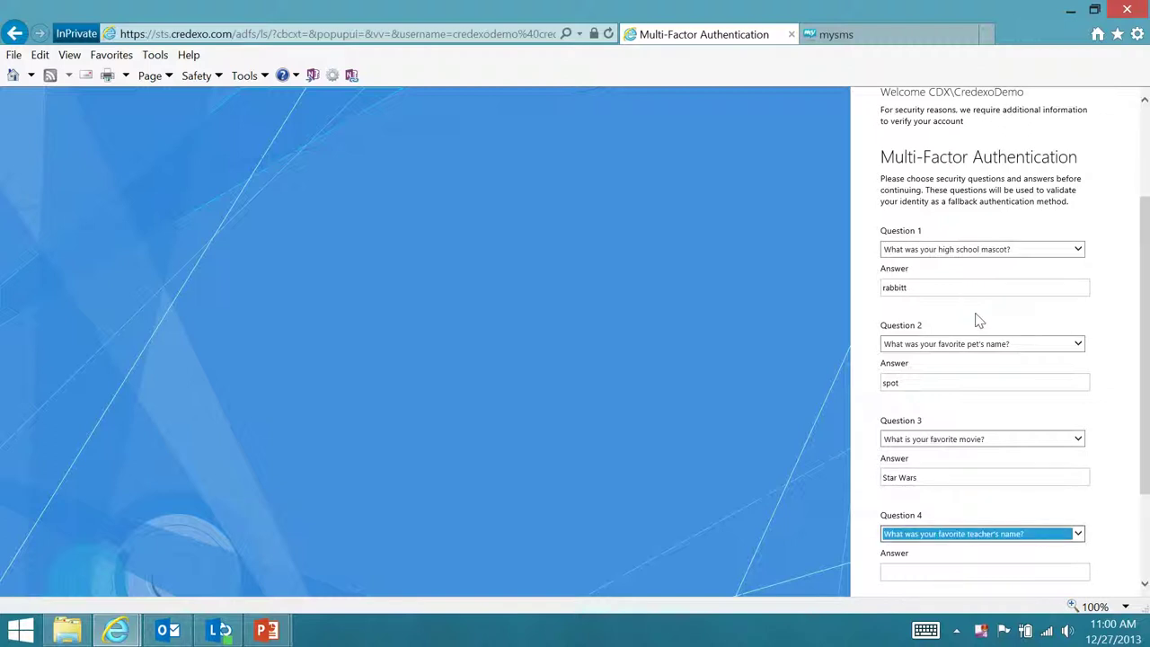
pyautogui.press('Tab')
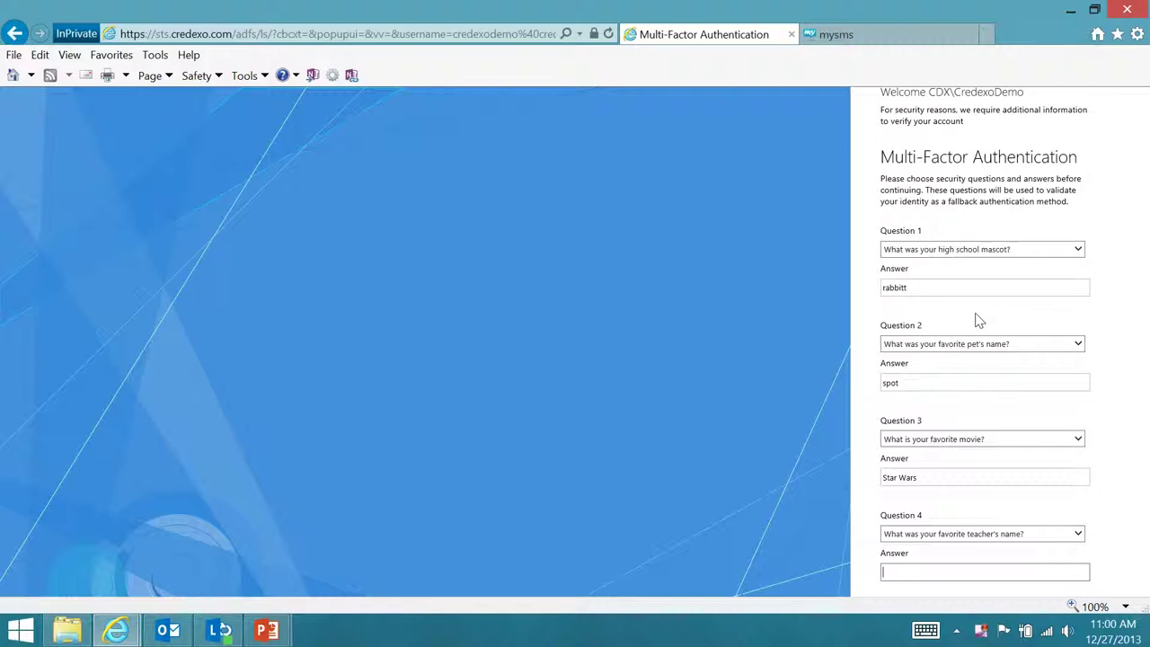
pyautogui.scroll(-3, 979, 297)
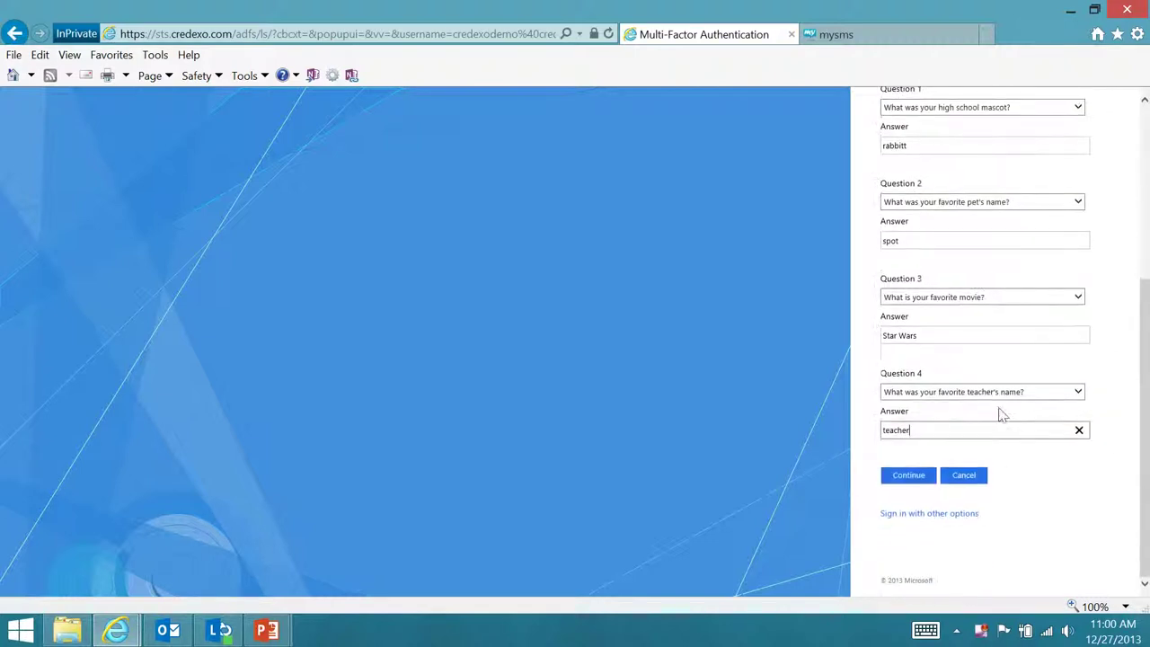
pyautogui.click(912, 480)
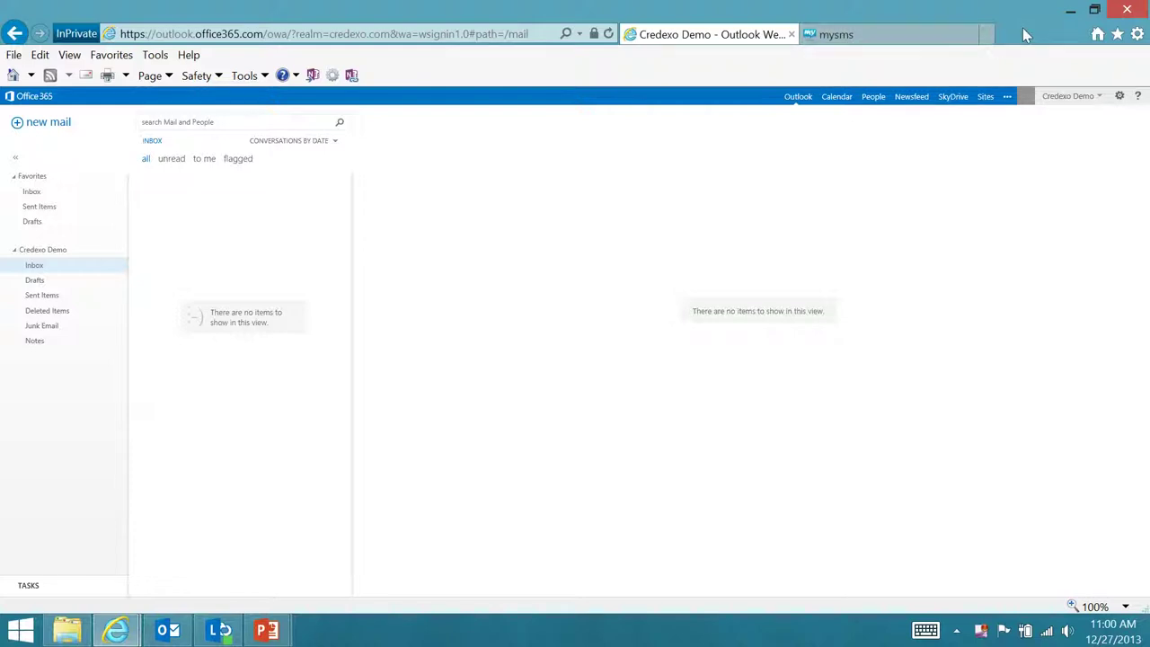
# Show the MFA overview slide in PowerPoint, then bring up the AzureAD-MFA-SSO-Offerings slide show
pyautogui.moveTo(265, 629)
pyautogui.click(369, 548)
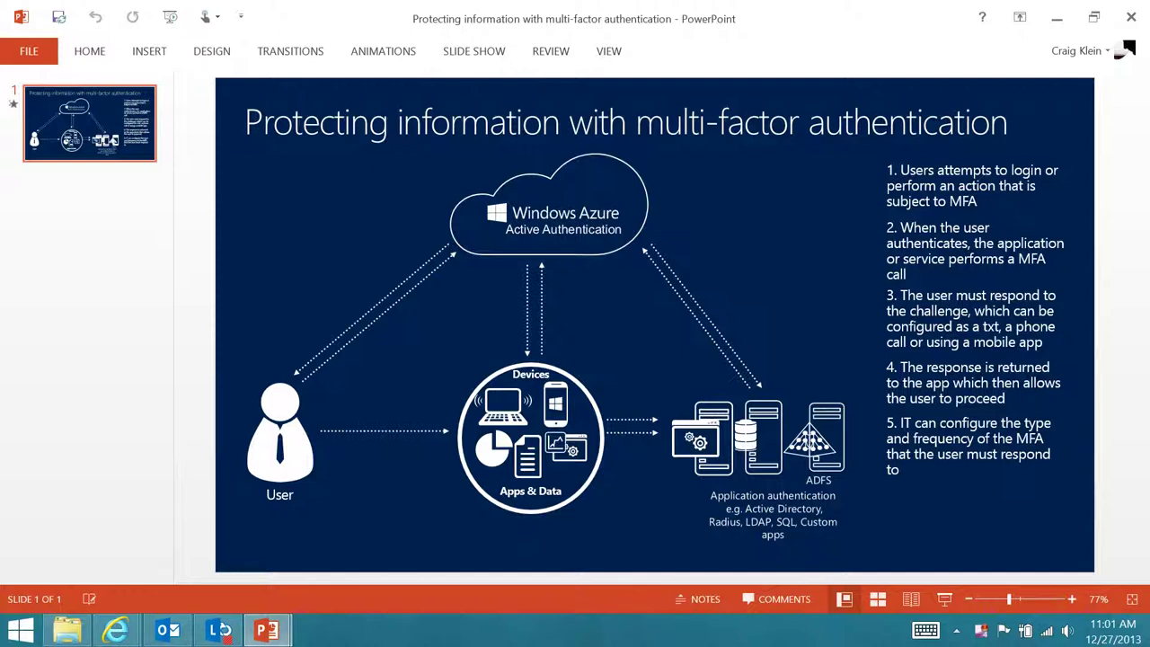
pyautogui.moveTo(266, 630)
pyautogui.click(167, 545)
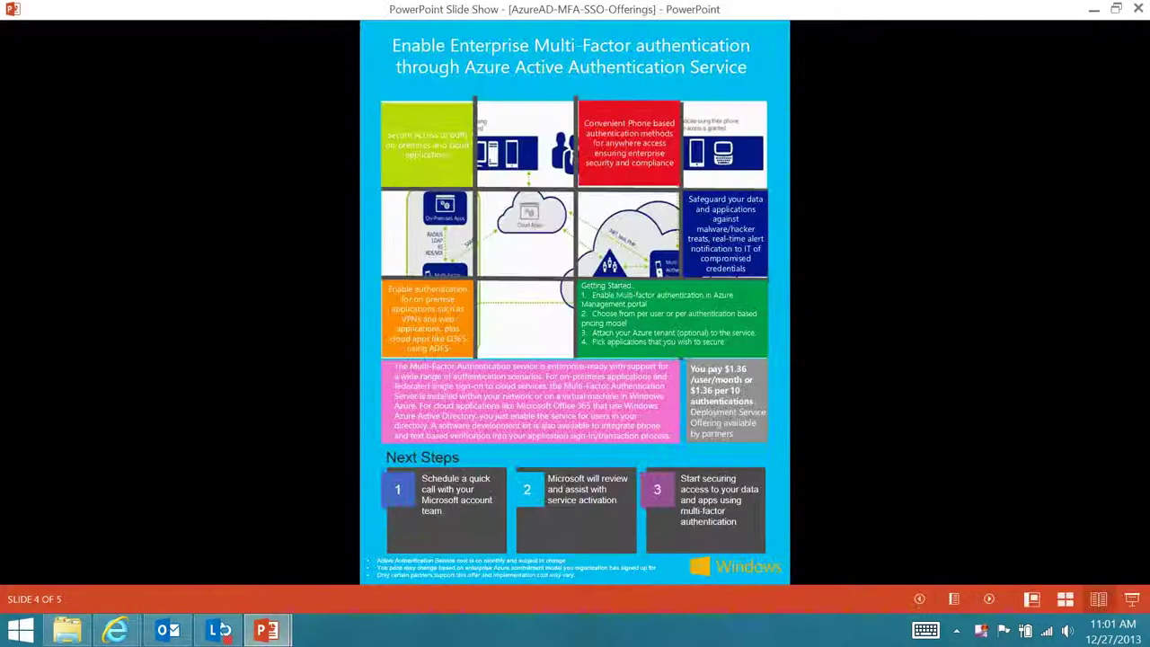